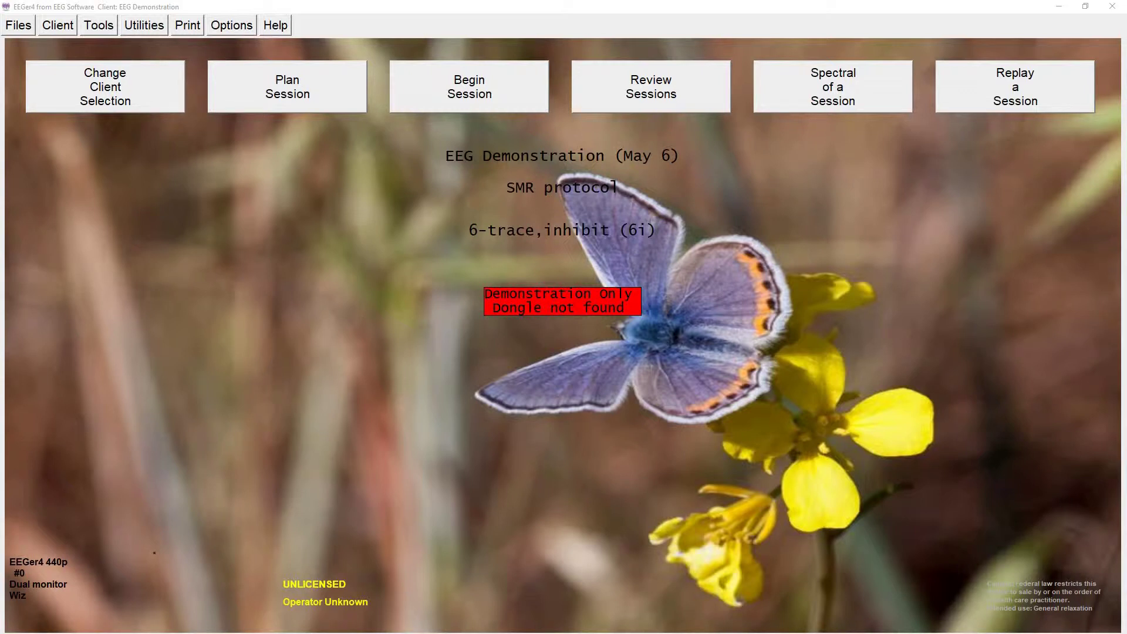
- Replay the recorded Normal EEG session from the Select file to replay list
{"action": "left_click", "coordinate": [1014, 86]}
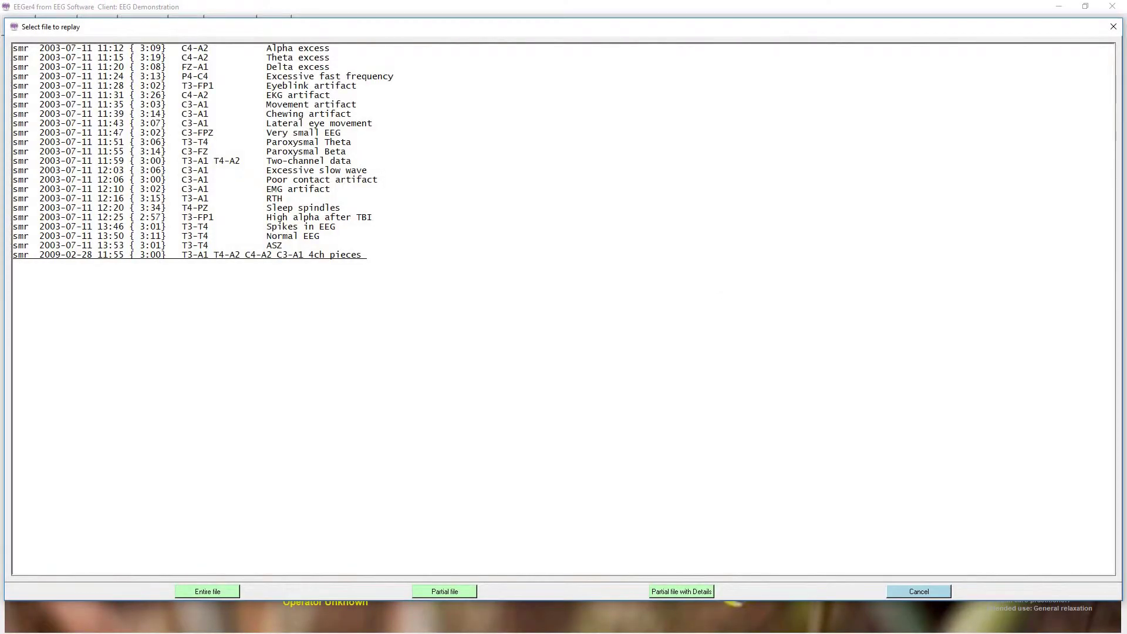
{"action": "double_click", "coordinate": [176, 236]}
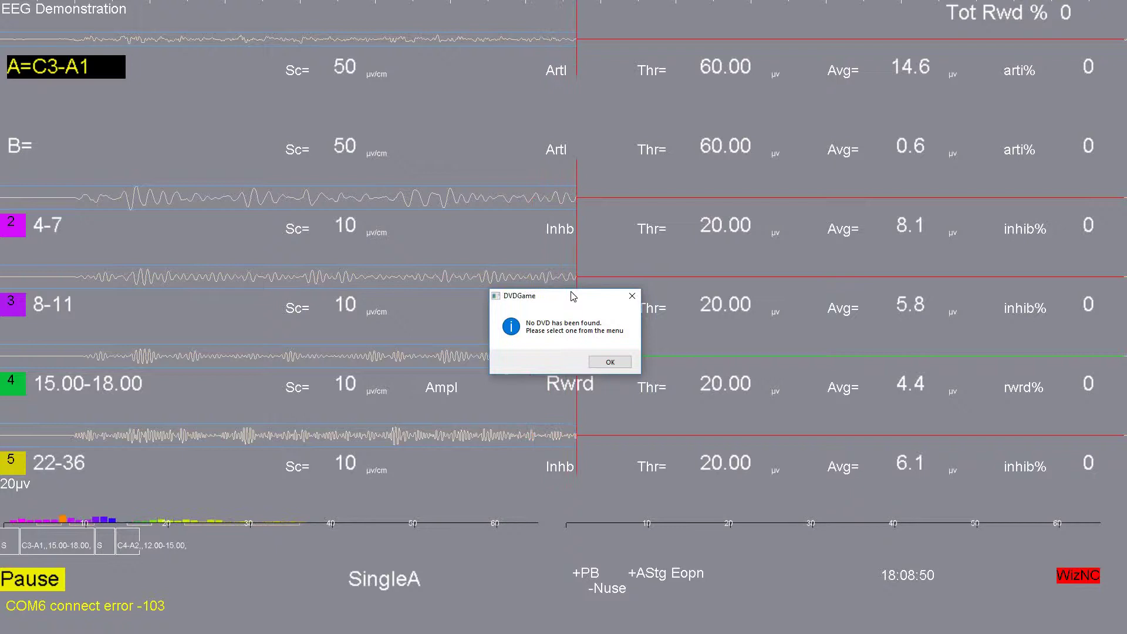
- Drag the DVDGame 'No DVD' notice aside
{"action": "left_click_drag", "start_coordinate": [553, 297], "coordinate": [510, 316]}
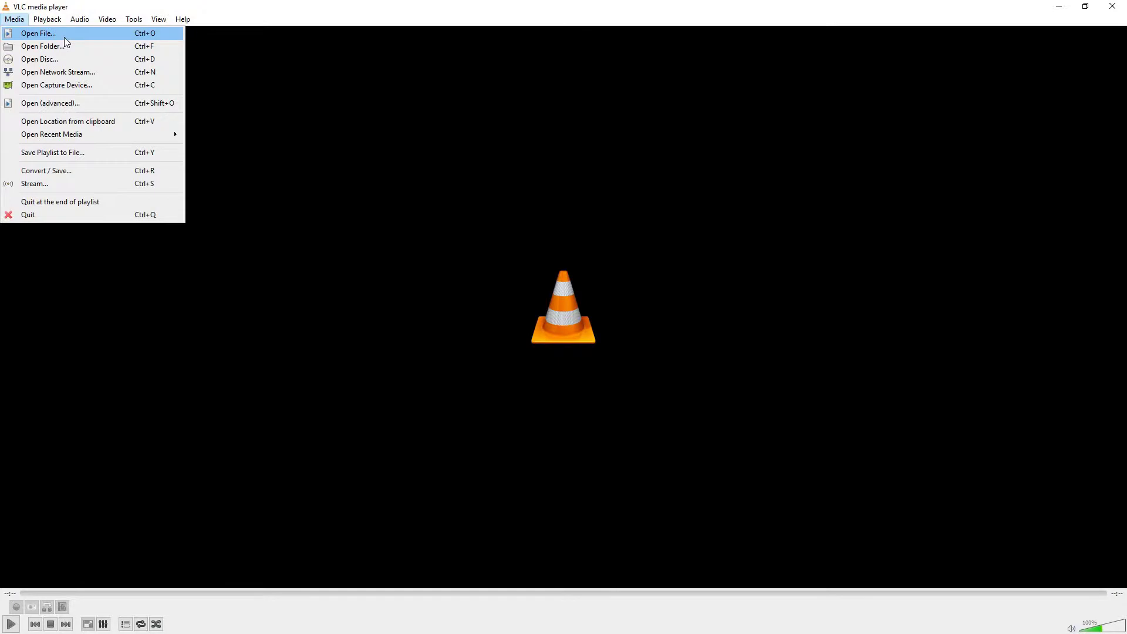
- Cancel VLC's first Open File dialog, reopen it, and drag it to the screen centre
{"action": "left_click", "coordinate": [64, 37]}
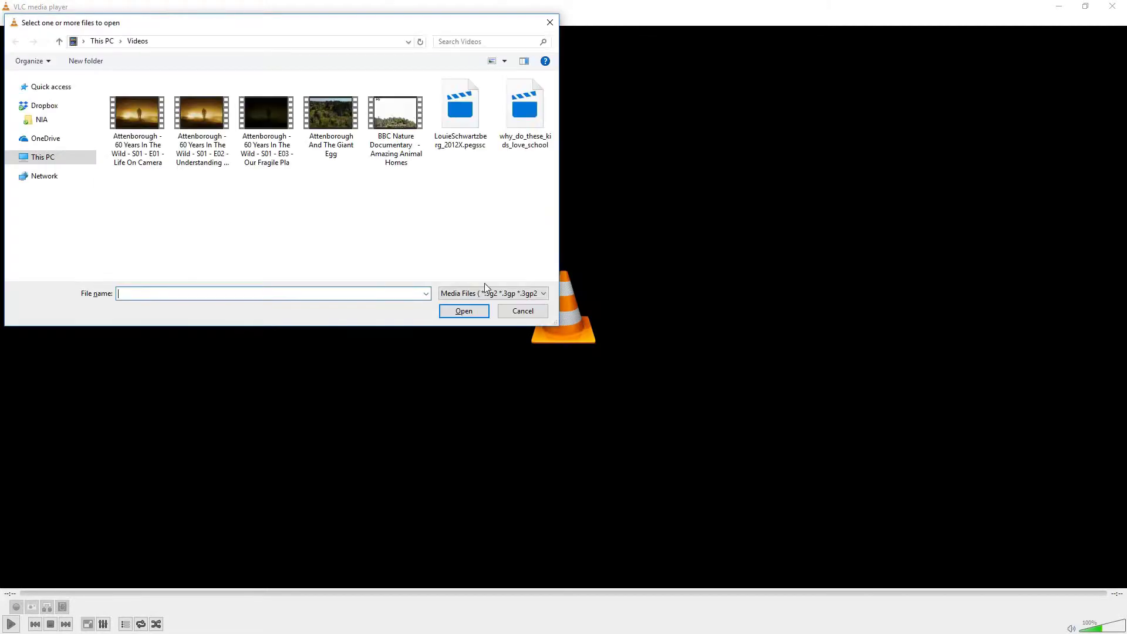
{"action": "left_click", "coordinate": [529, 313]}
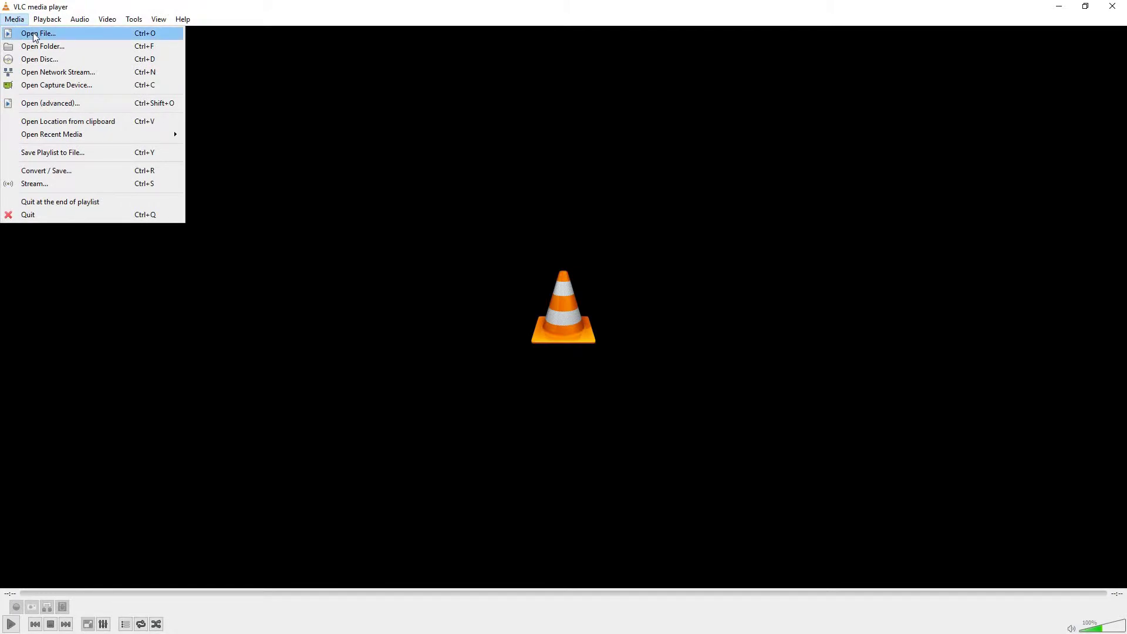
{"action": "left_click", "coordinate": [33, 33]}
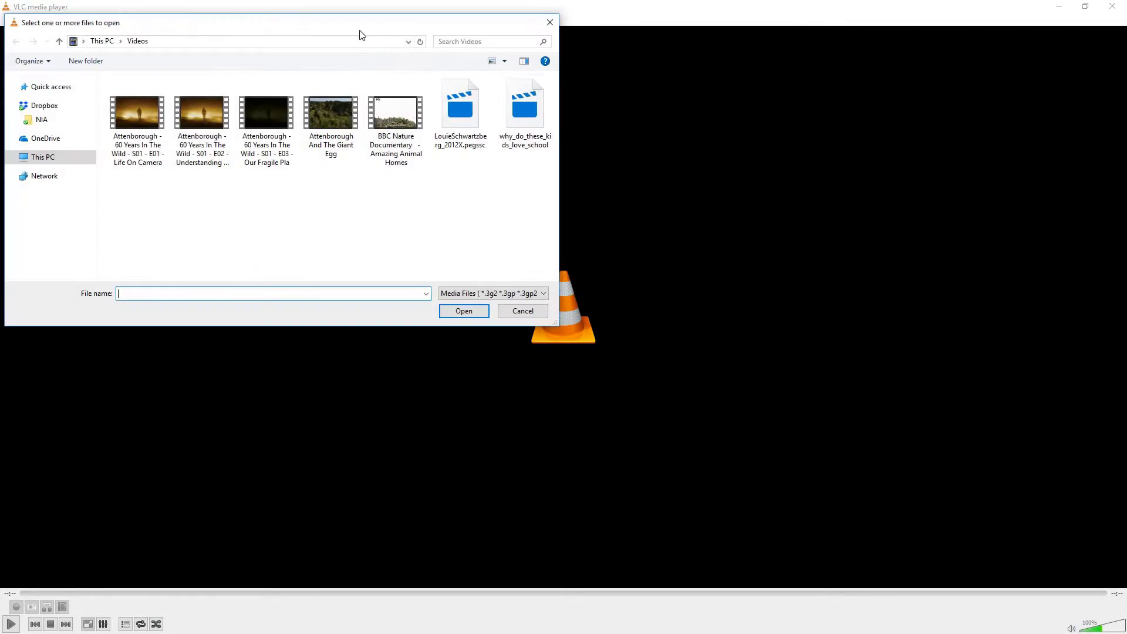
{"action": "left_click_drag", "start_coordinate": [414, 28], "coordinate": [632, 115]}
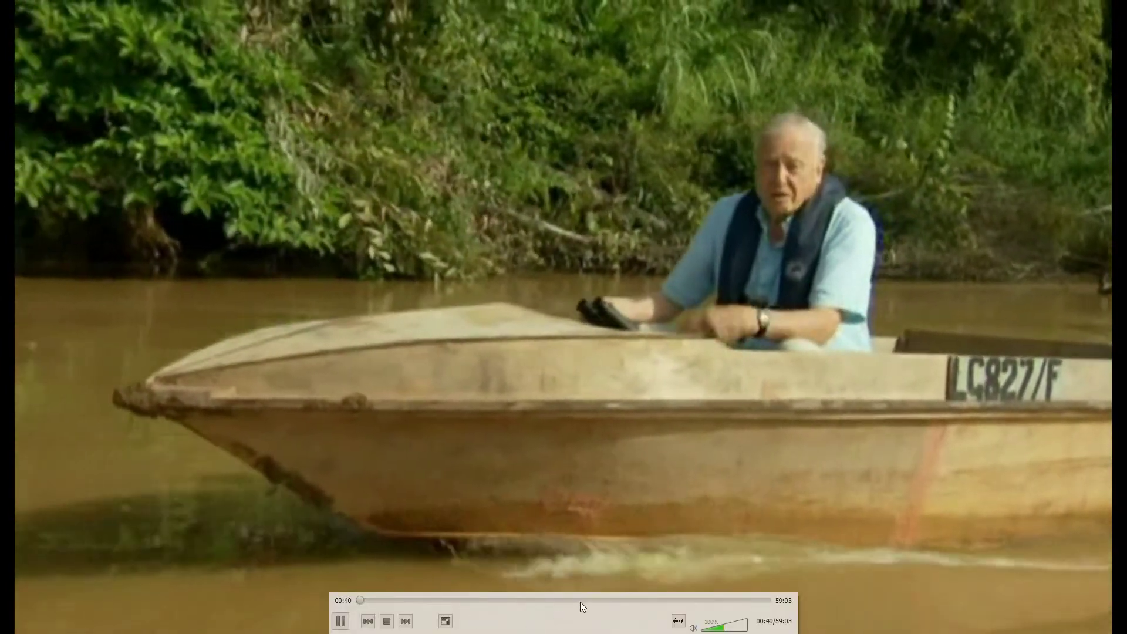
- Move VLC's floating playback bar away from the fullscreen episode
{"action": "left_click_drag", "start_coordinate": [579, 592], "coordinate": [362, 141]}
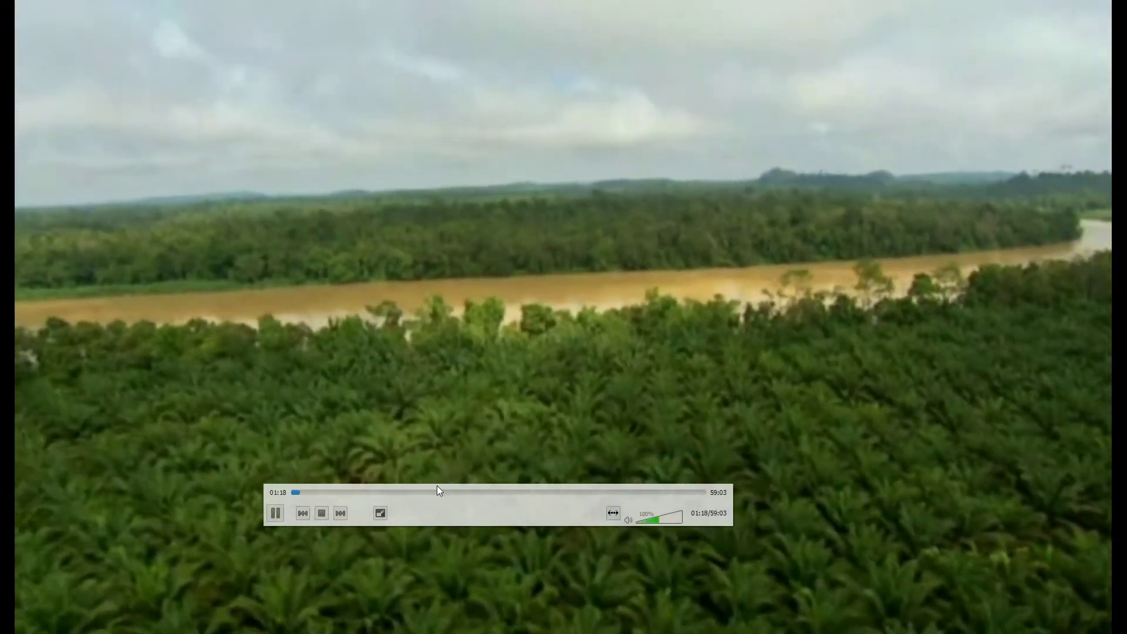
- Exit fullscreen playback and drag the VLC window off the EEGer display to the right
{"action": "double_click", "coordinate": [516, 327]}
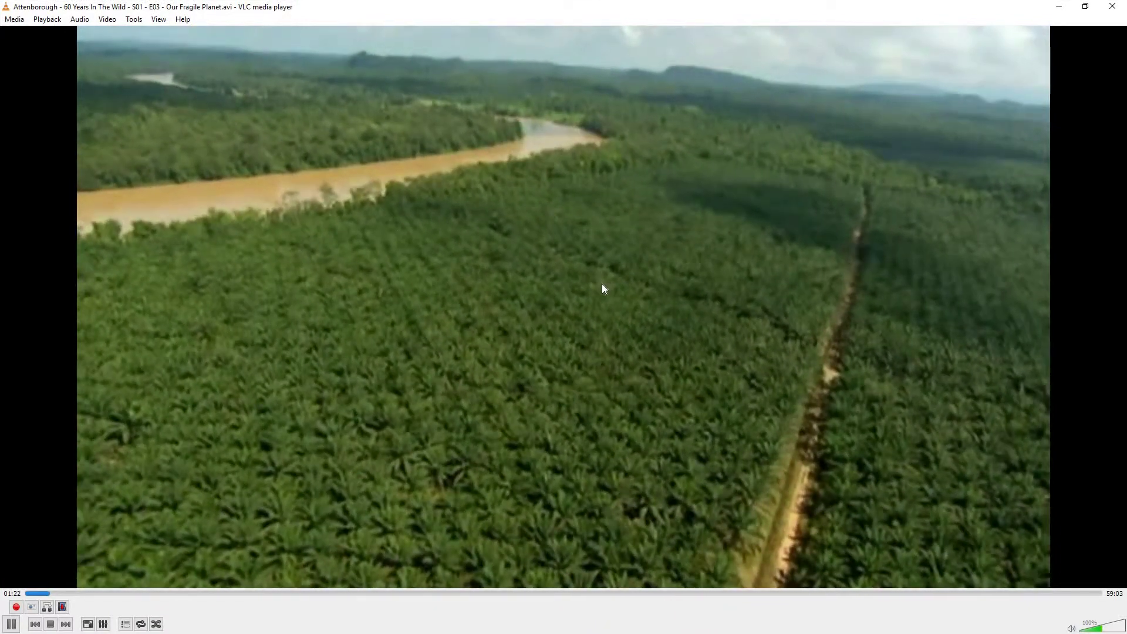
{"action": "left_click_drag", "start_coordinate": [491, 7], "coordinate": [1126, 82]}
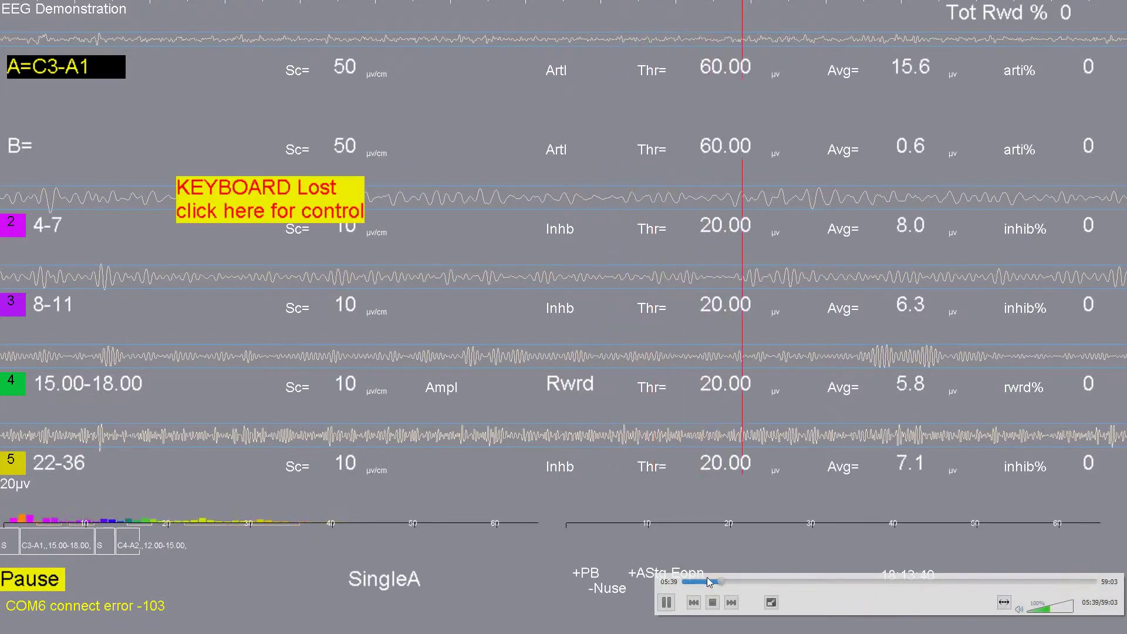
- Set the episode volume to 75% and reposition VLC's floating control bar
{"action": "left_click", "coordinate": [1057, 611]}
{"action": "left_click", "coordinate": [1045, 614]}
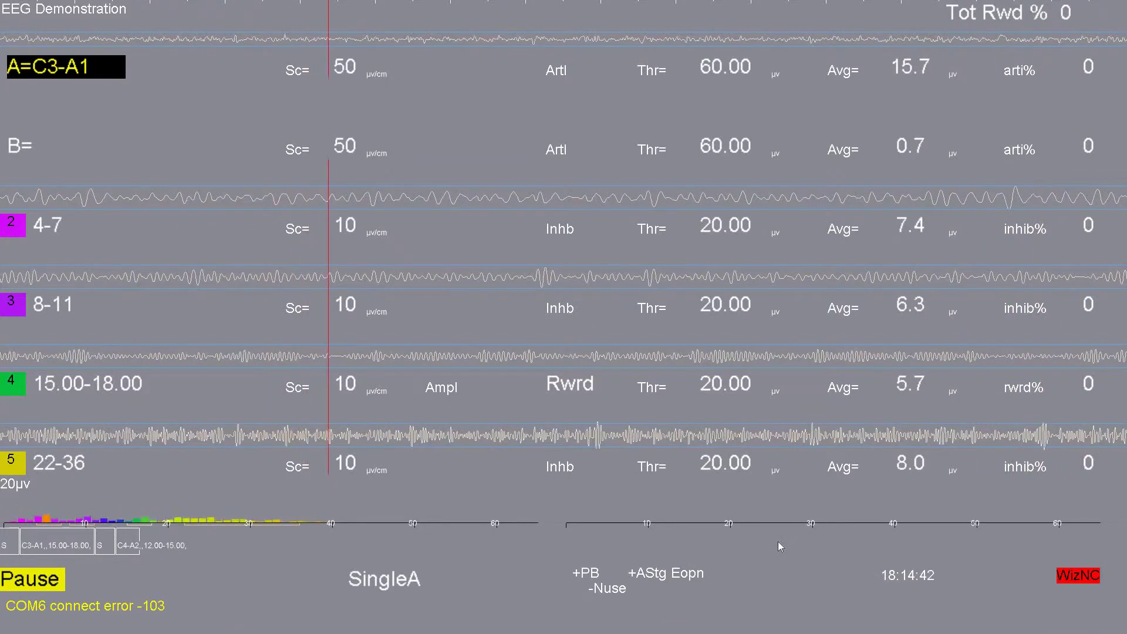
{"action": "mouse_move", "coordinate": [1028, 613]}
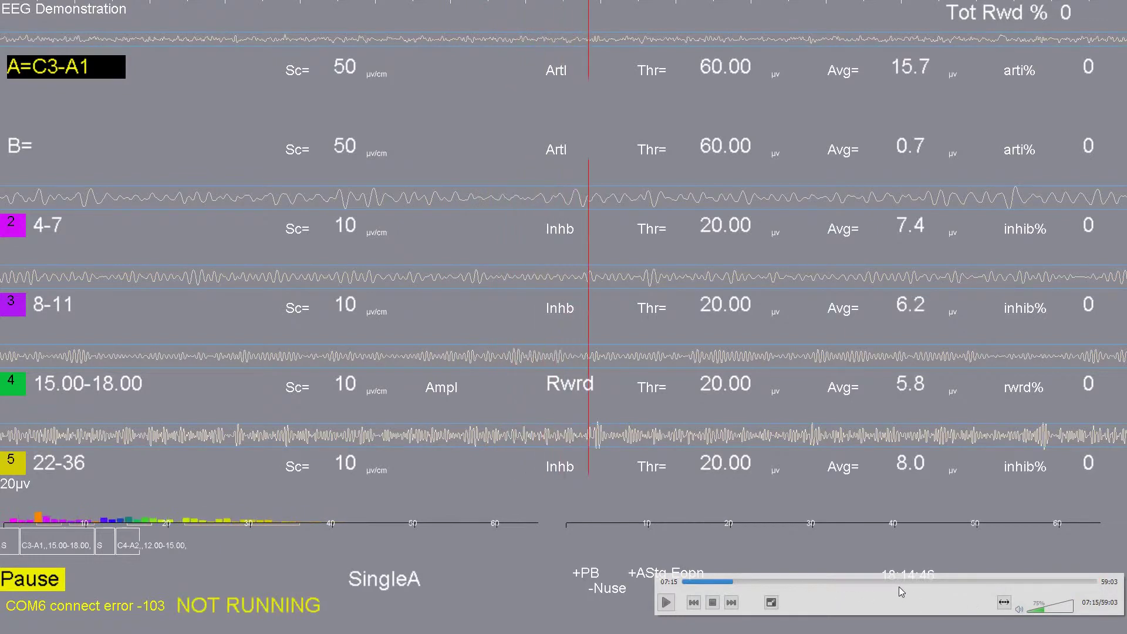
{"action": "left_click_drag", "start_coordinate": [900, 574], "coordinate": [895, 164]}
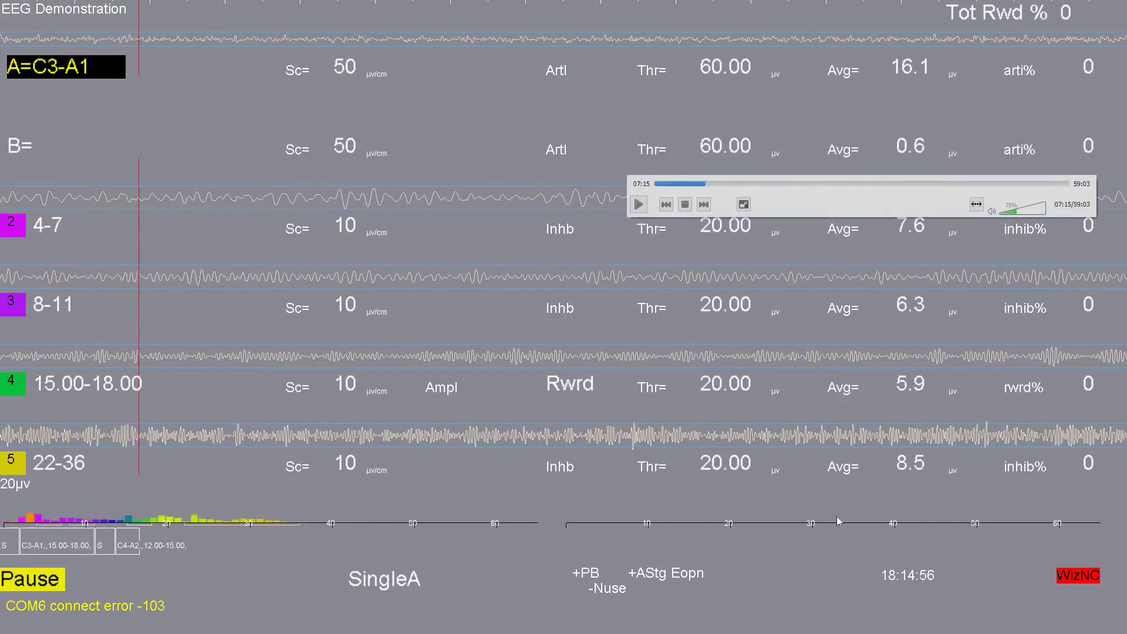
{"action": "left_click_drag", "start_coordinate": [837, 522], "coordinate": [897, 565]}
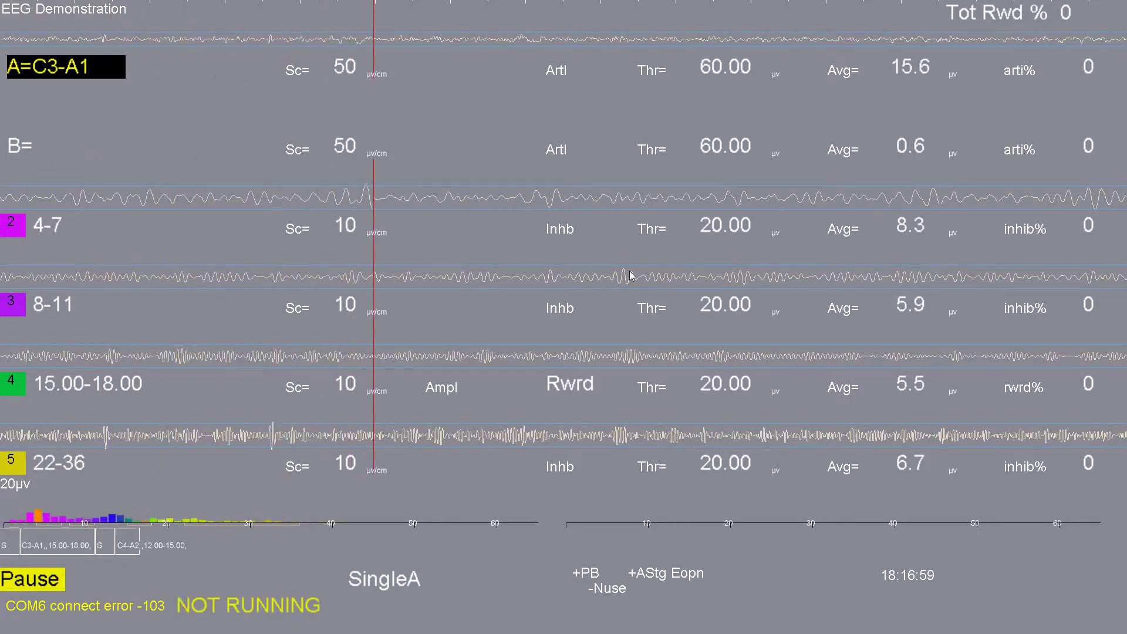
- Open Special Game Control with G and set Video impact mode to Black
{"action": "key", "text": "g"}
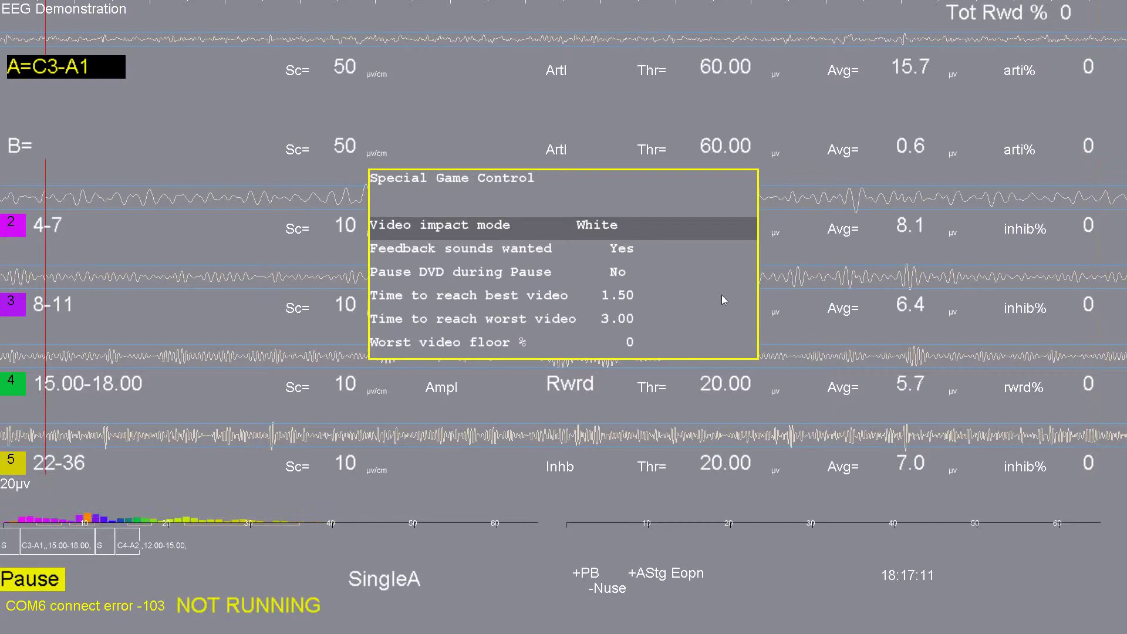
{"action": "key", "text": "Right"}
{"action": "key", "text": "Right"}
{"action": "key", "text": "Right"}
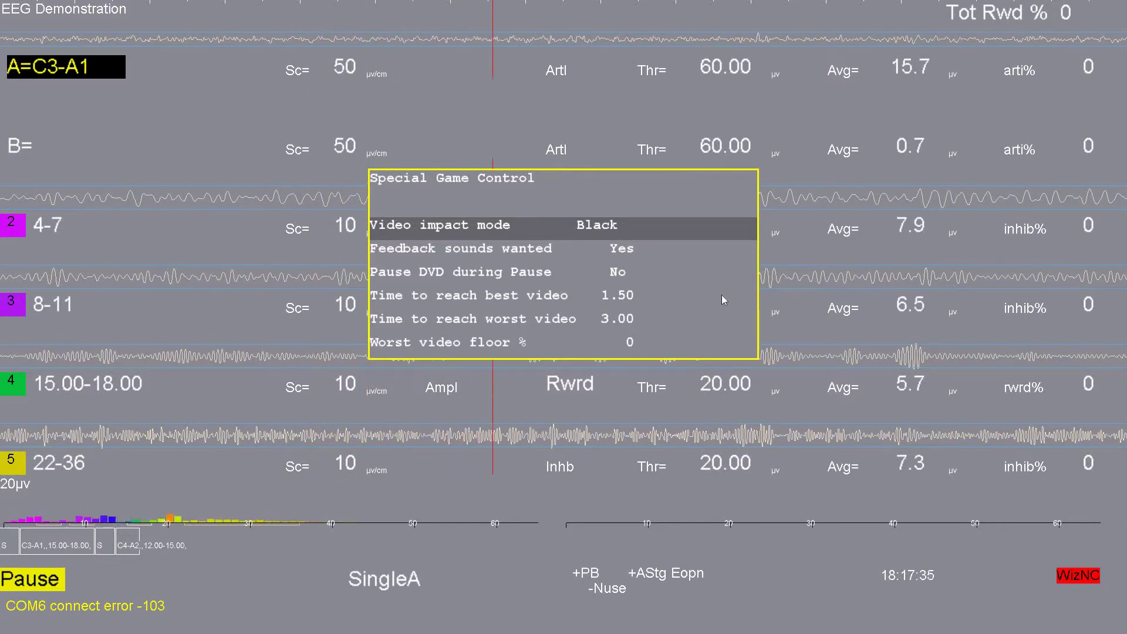
- Toggle Video impact mode through White and back to Black
{"action": "key", "text": "Right"}
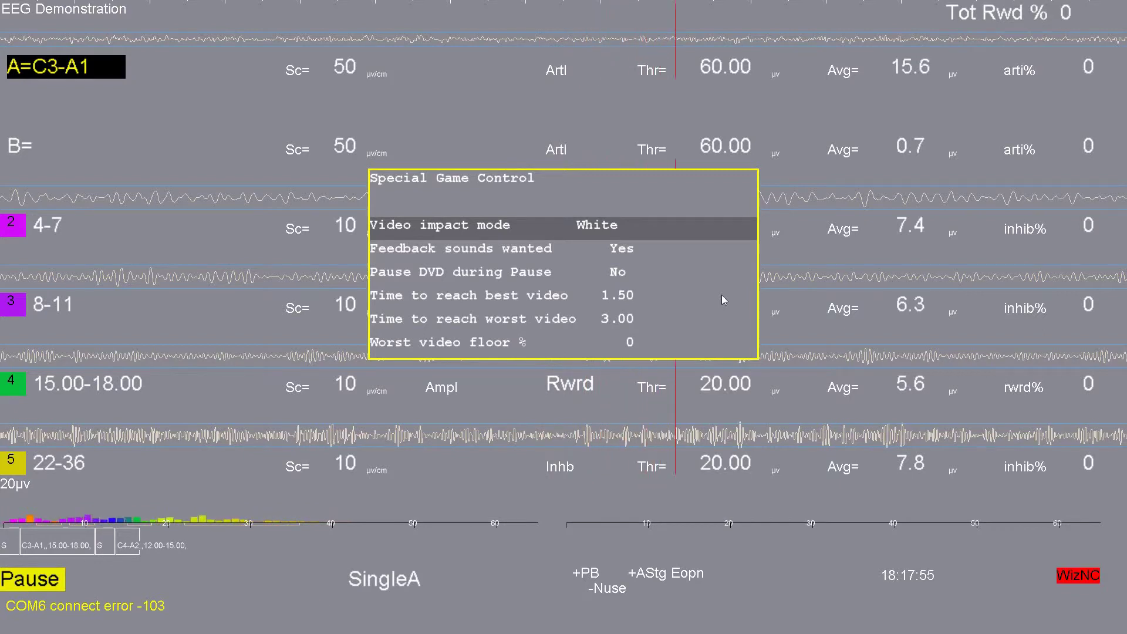
{"action": "key", "text": "Up"}
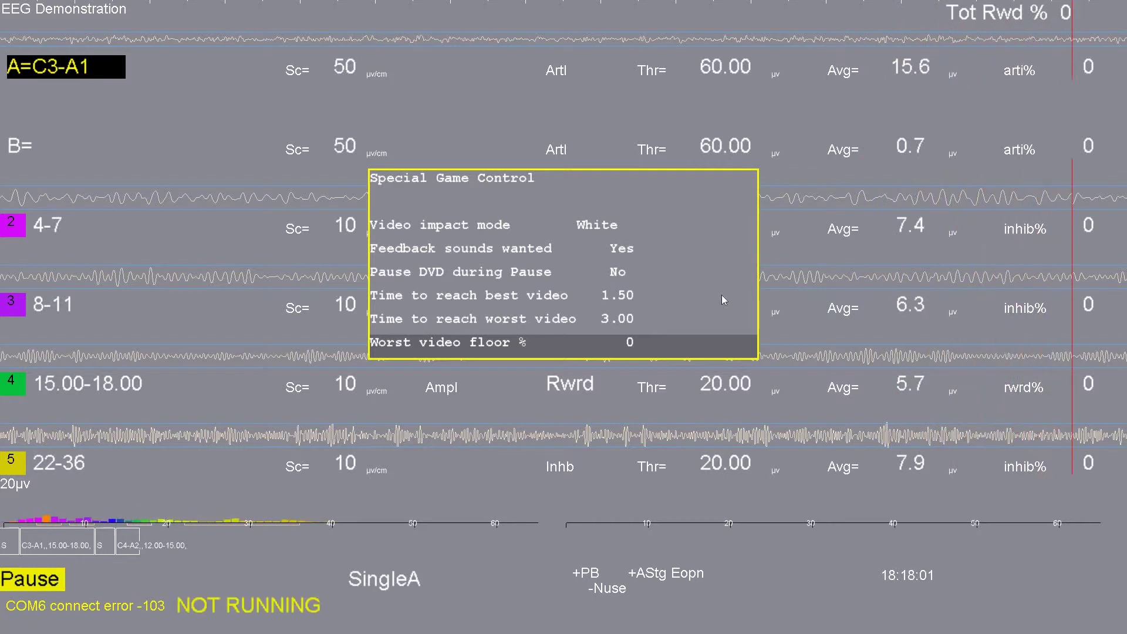
{"action": "key", "text": "Down"}
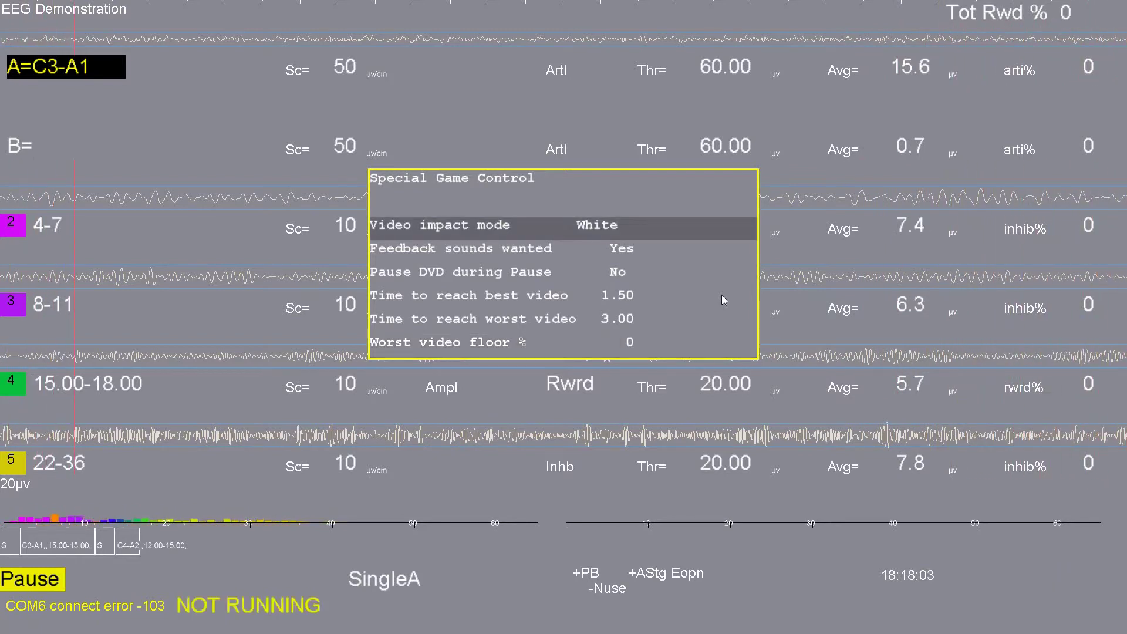
{"action": "key", "text": "Up"}
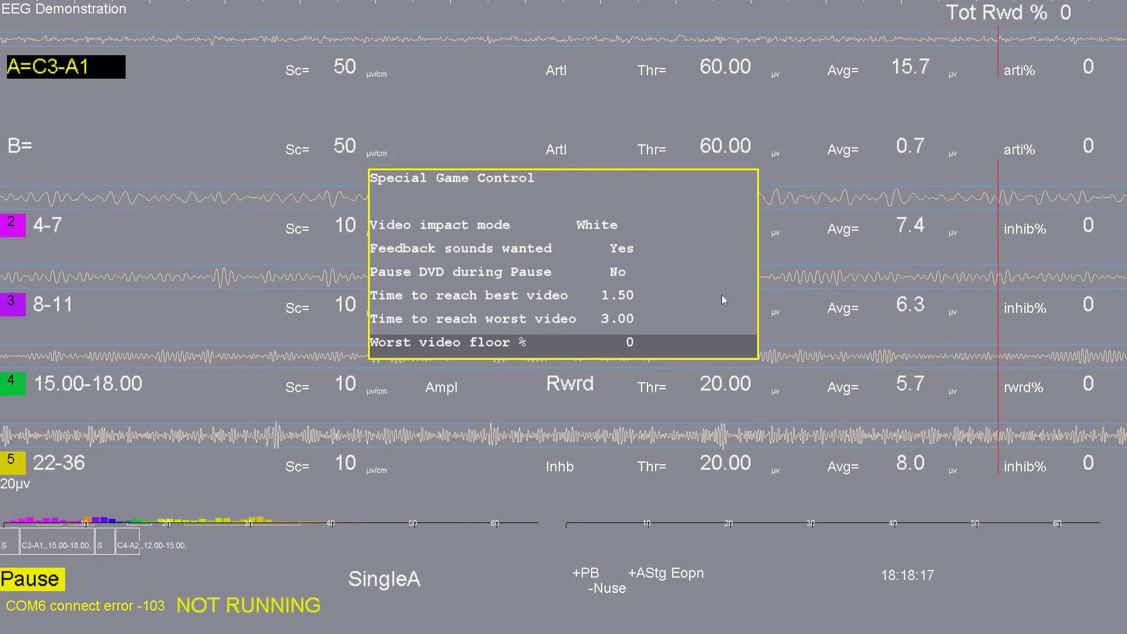
{"action": "key", "text": "Down"}
{"action": "key", "text": "Right"}
- Set Worst video floor % to 88
{"action": "key", "text": "Up"}
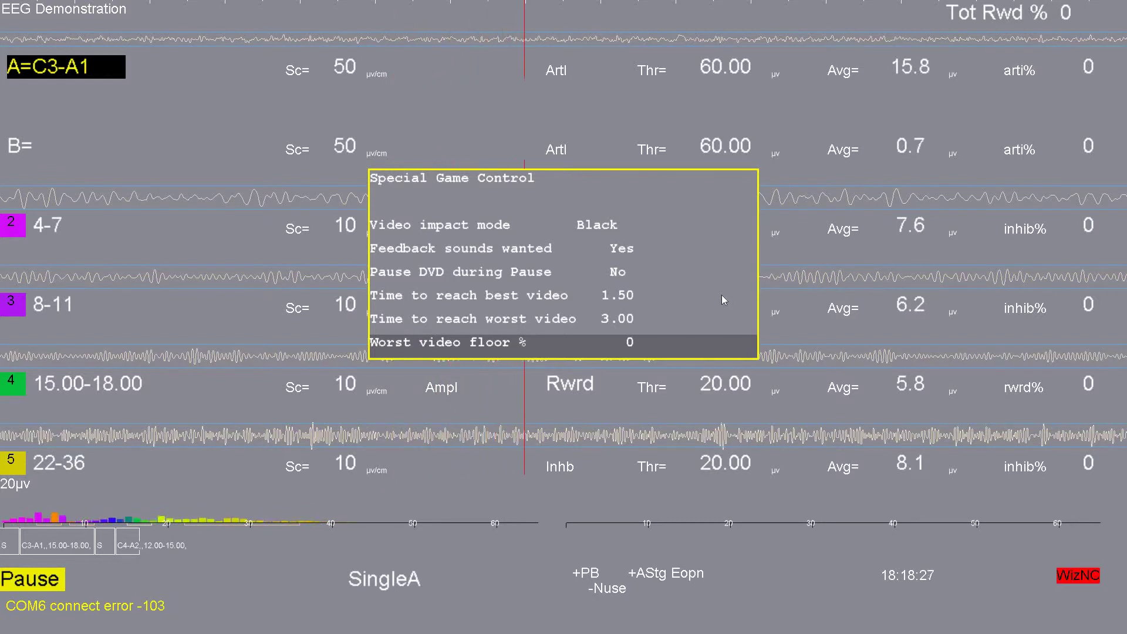
{"action": "type", "text": "94"}
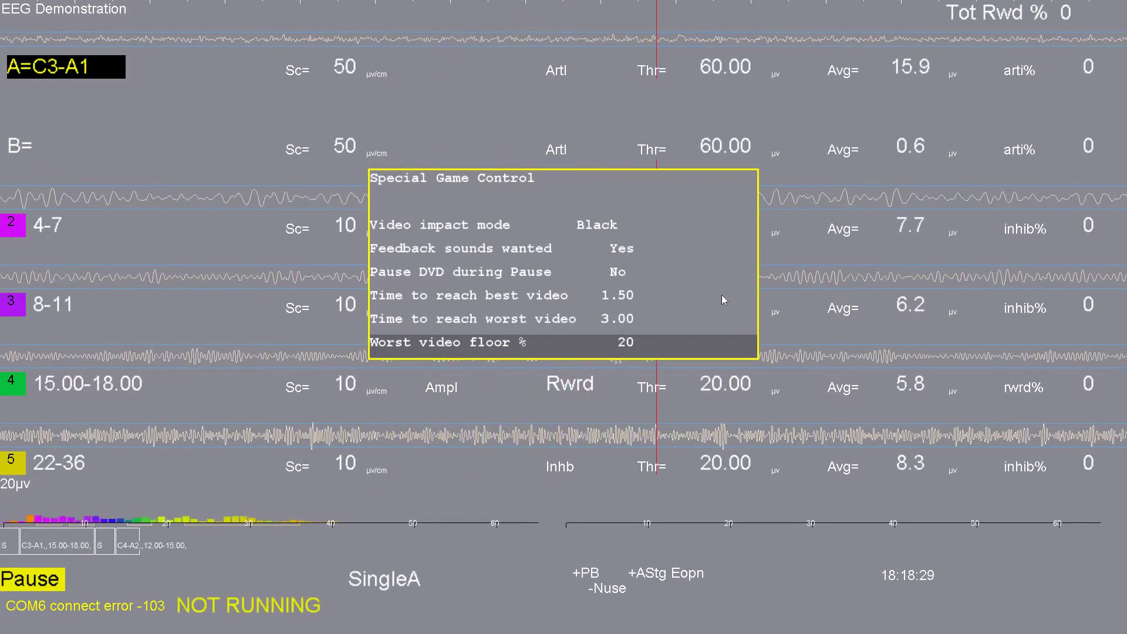
{"action": "key", "text": "Right"}
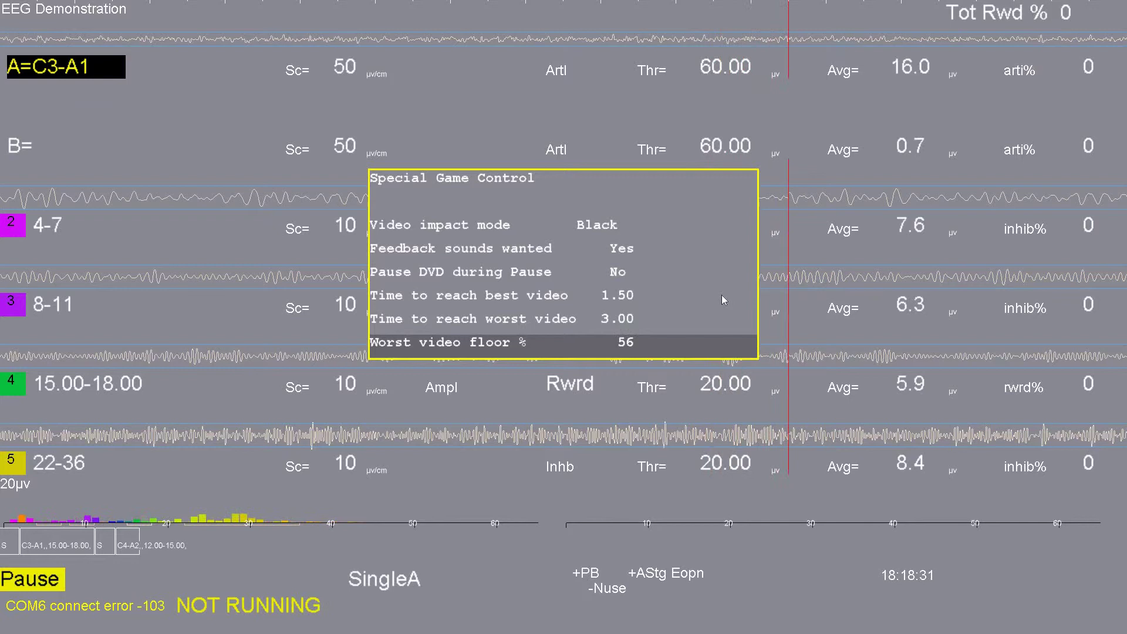
{"action": "key", "text": "Right"}
{"action": "key", "text": "Right"}
{"action": "key", "text": "Right"}
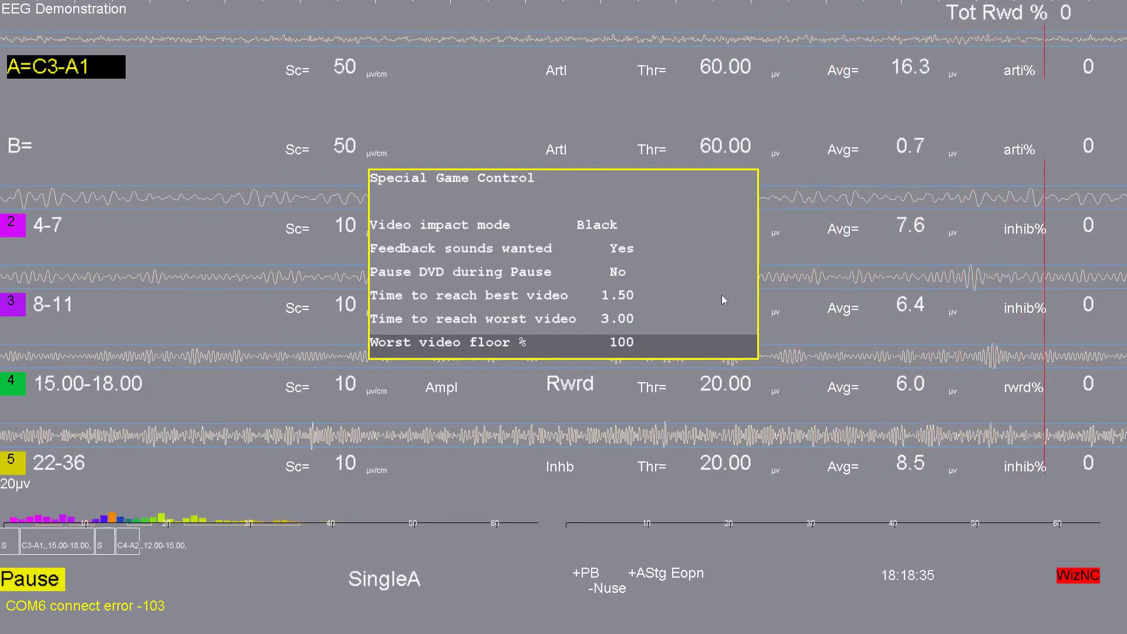
{"action": "key", "text": "Left"}
{"action": "key", "text": "Left"}
{"action": "key", "text": "Left"}
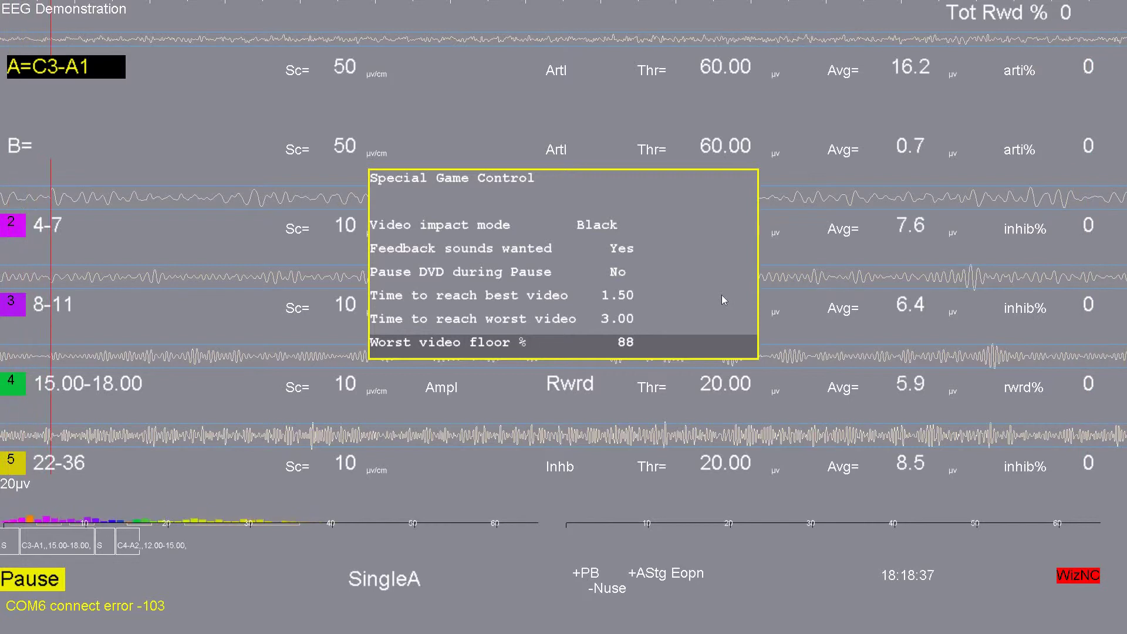
{"action": "key", "text": "Left"}
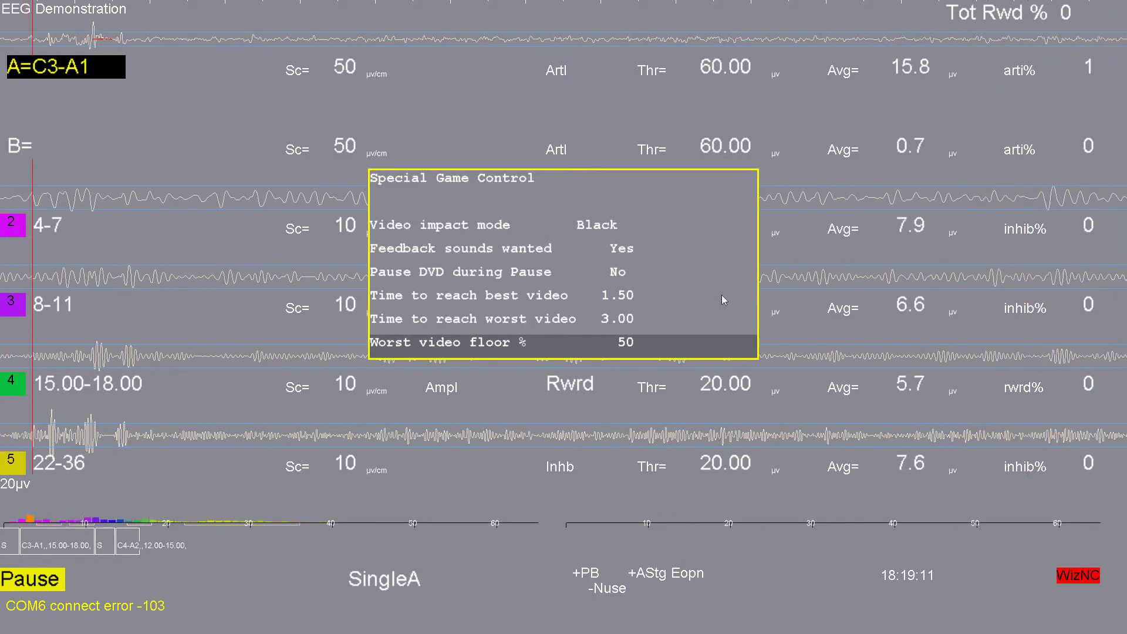
- Close Special Game Control, open Volume Control with V, and nudge Reward sound down then back up
{"action": "key", "text": "Escape"}
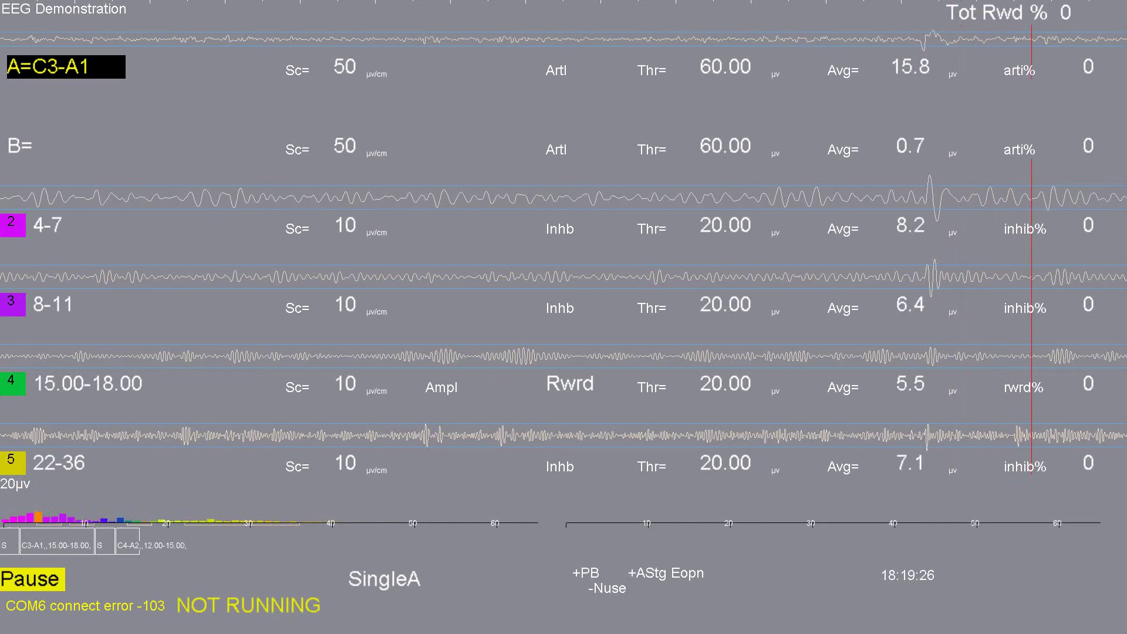
{"action": "key", "text": "v"}
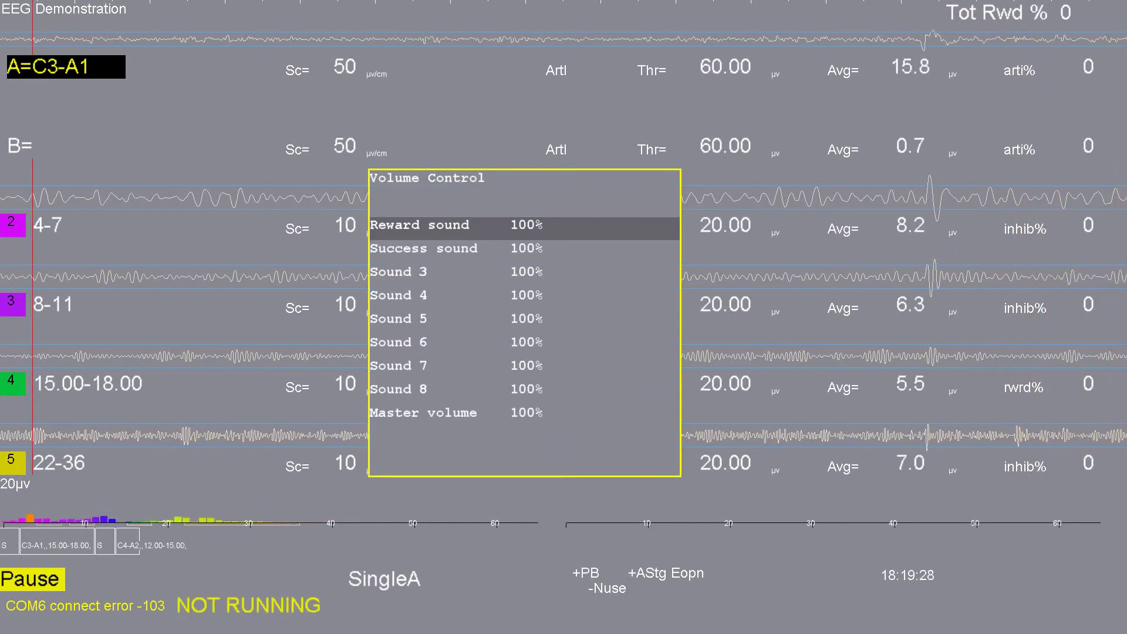
{"action": "key", "text": "Left"}
{"action": "key", "text": "Left"}
{"action": "key", "text": "Left"}
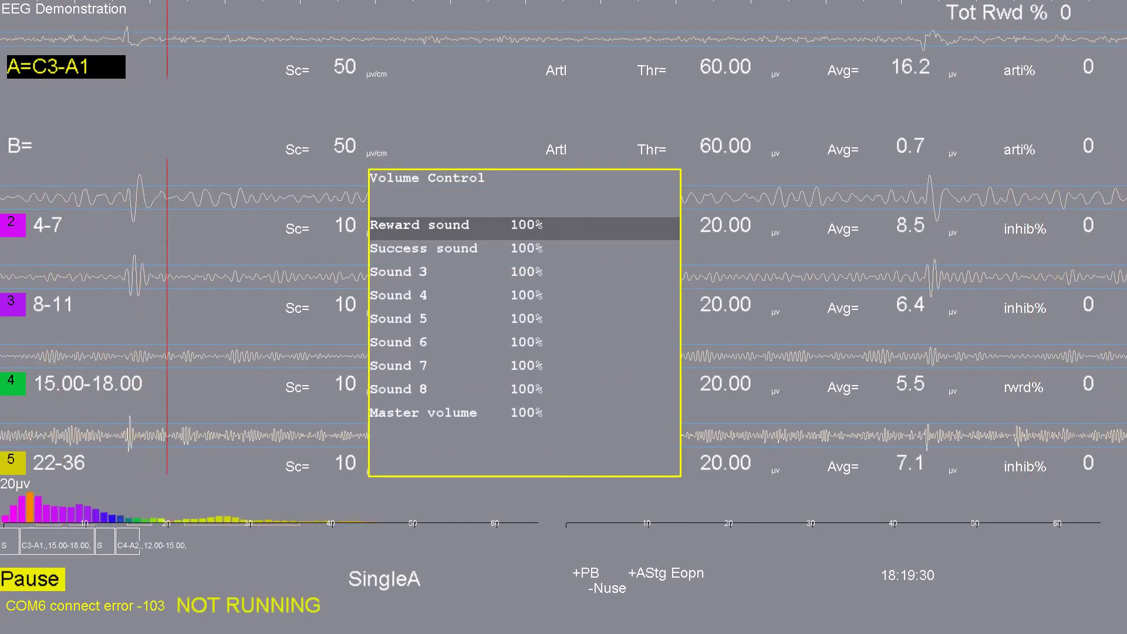
{"action": "key", "text": "Left"}
{"action": "key", "text": "Left"}
{"action": "key", "text": "Left"}
{"action": "key", "text": "Left"}
{"action": "key", "text": "Left"}
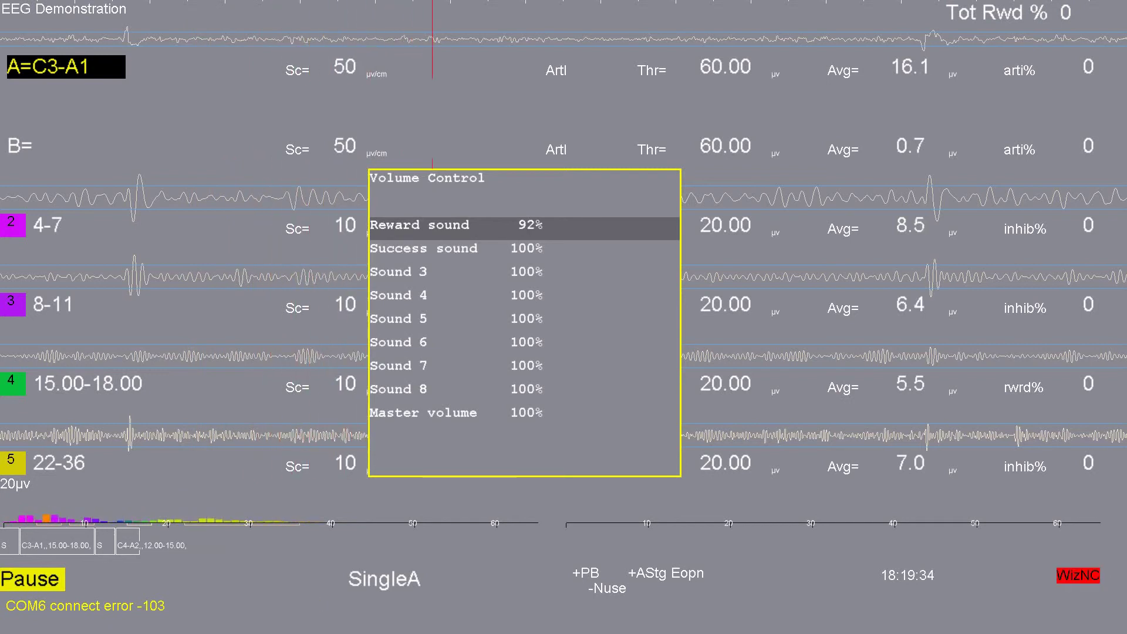
{"action": "key", "text": "Left"}
{"action": "key", "text": "Left"}
{"action": "key", "text": "Left"}
{"action": "key", "text": "Left"}
{"action": "key", "text": "Left"}
{"action": "key", "text": "Left"}
{"action": "key", "text": "Left"}
{"action": "key", "text": "Left"}
{"action": "key", "text": "Left"}
{"action": "key", "text": "Left"}
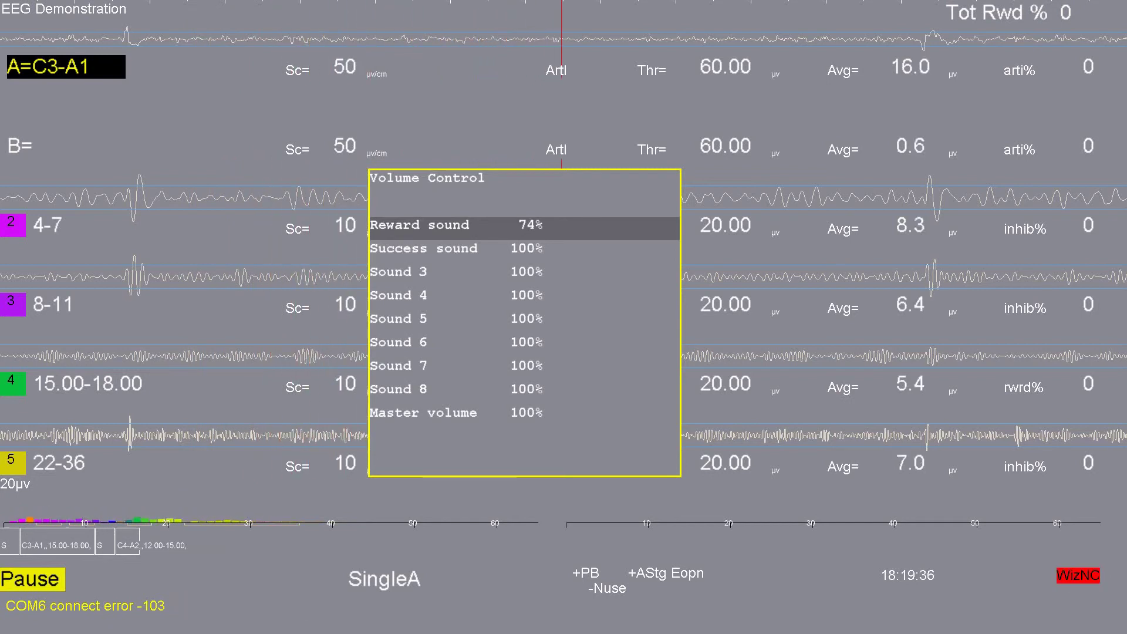
{"action": "key", "text": "Right"}
{"action": "key", "text": "Right"}
{"action": "key", "text": "Right"}
{"action": "key", "text": "Right"}
{"action": "key", "text": "Right"}
{"action": "key", "text": "Right"}
{"action": "key", "text": "Right"}
{"action": "key", "text": "Right"}
{"action": "key", "text": "Right"}
{"action": "key", "text": "Right"}
- Adjust Master volume and return it to 100%, ending back on Reward sound
{"action": "key", "text": "Up"}
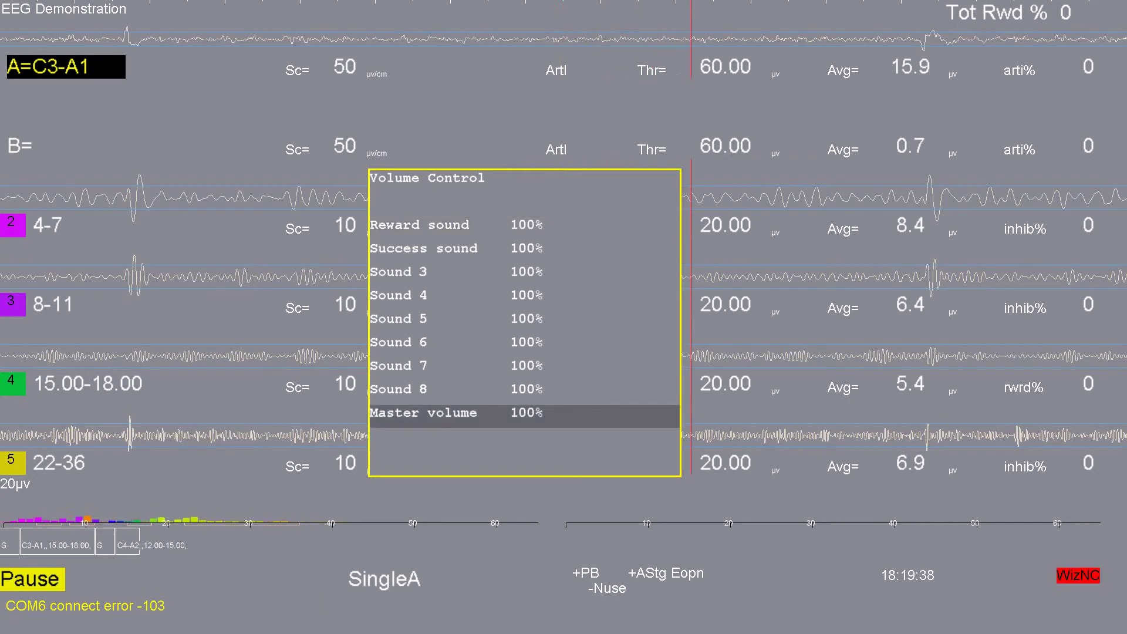
{"action": "key", "text": "Left"}
{"action": "key", "text": "Left"}
{"action": "key", "text": "Left"}
{"action": "key", "text": "Left"}
{"action": "key", "text": "Left"}
{"action": "key", "text": "Left"}
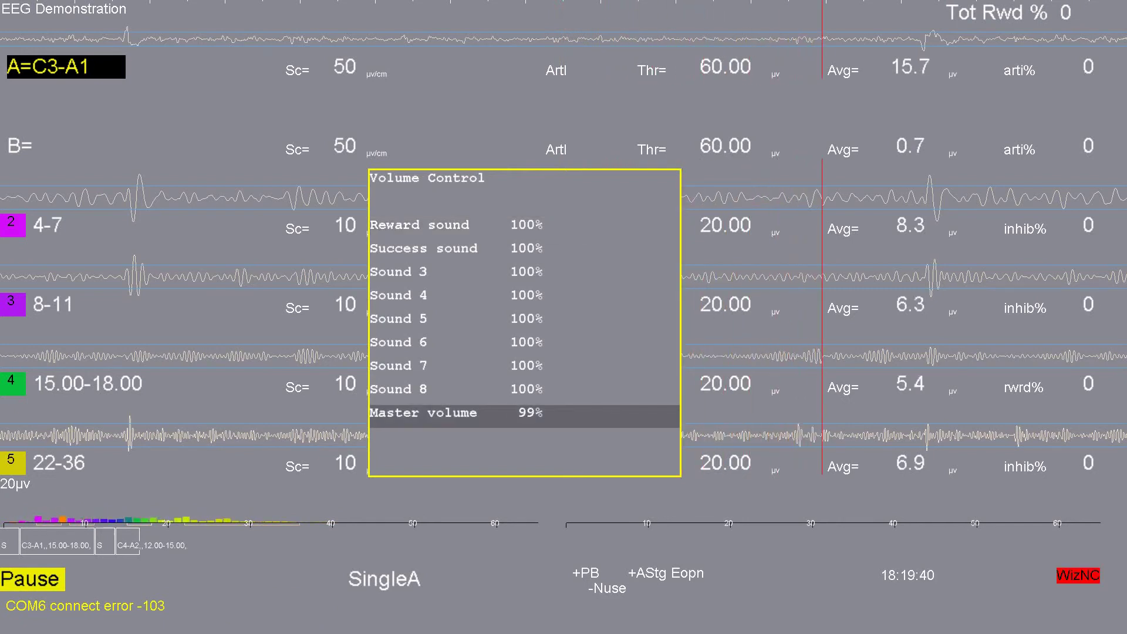
{"action": "key", "text": "Right"}
{"action": "key", "text": "Right"}
{"action": "key", "text": "Right"}
{"action": "key", "text": "Right"}
{"action": "key", "text": "Right"}
{"action": "key", "text": "Right"}
{"action": "key", "text": "Right"}
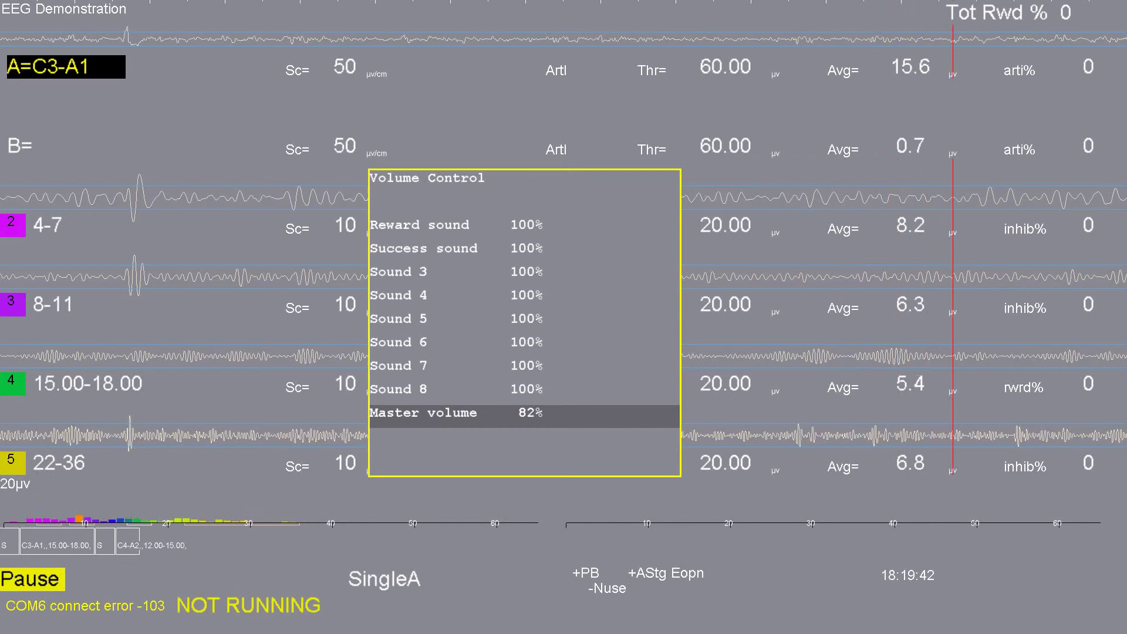
{"action": "key", "text": "Left"}
{"action": "key", "text": "Left"}
{"action": "key", "text": "Left"}
{"action": "key", "text": "Right"}
{"action": "key", "text": "Right"}
{"action": "key", "text": "Down"}
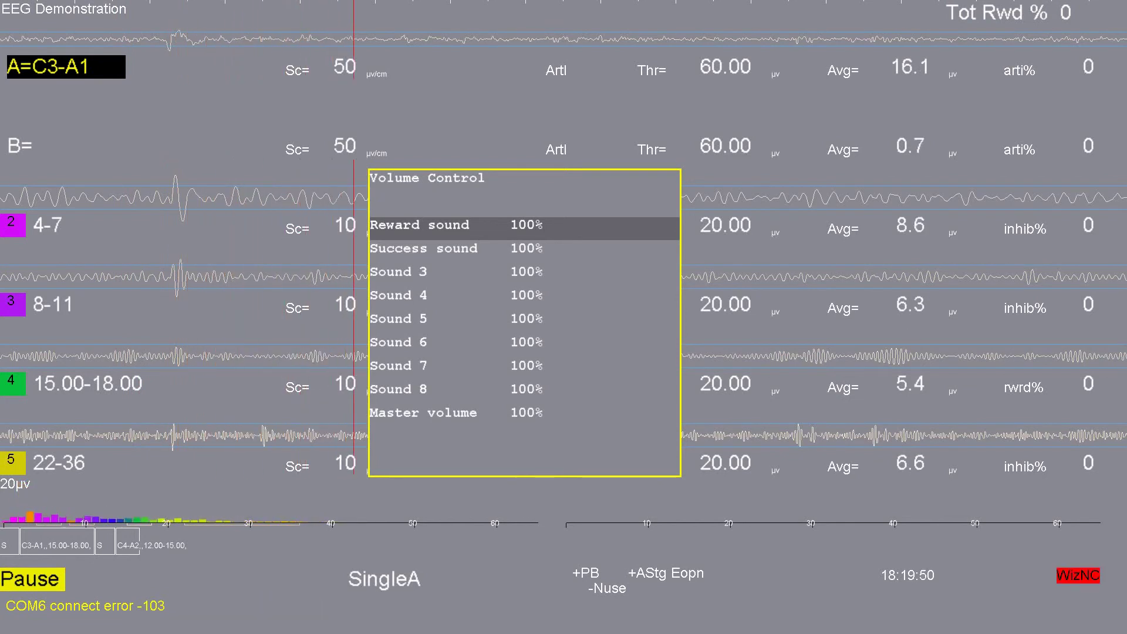
- Lower VLC's playback volume on its slider and close the Volume Control panel
{"action": "mouse_move", "coordinate": [840, 560]}
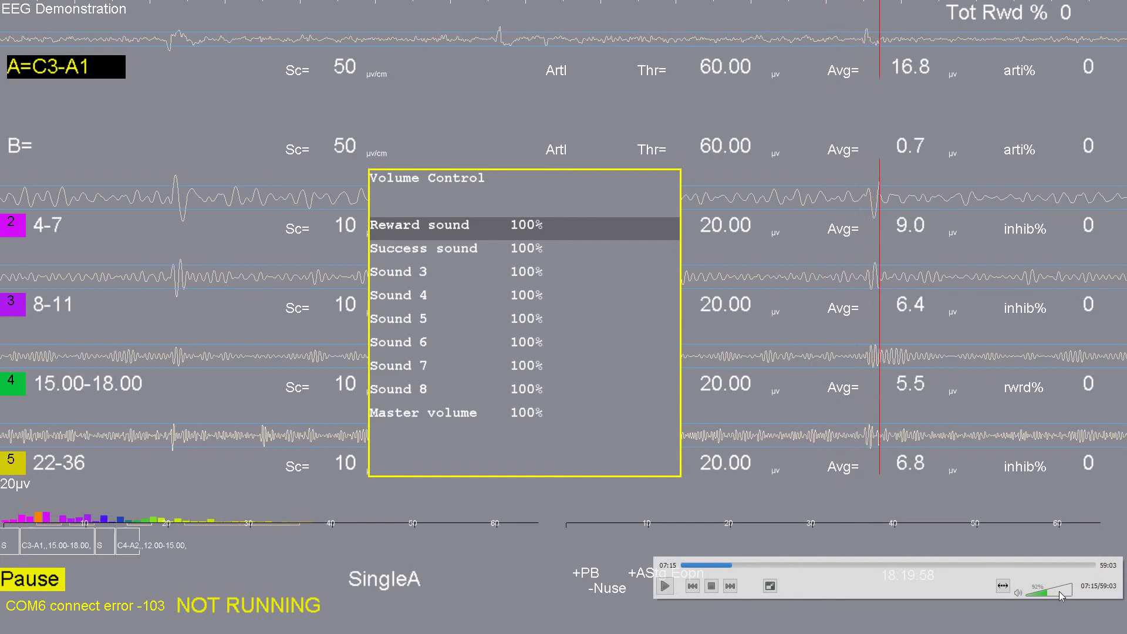
{"action": "left_click", "coordinate": [1041, 593]}
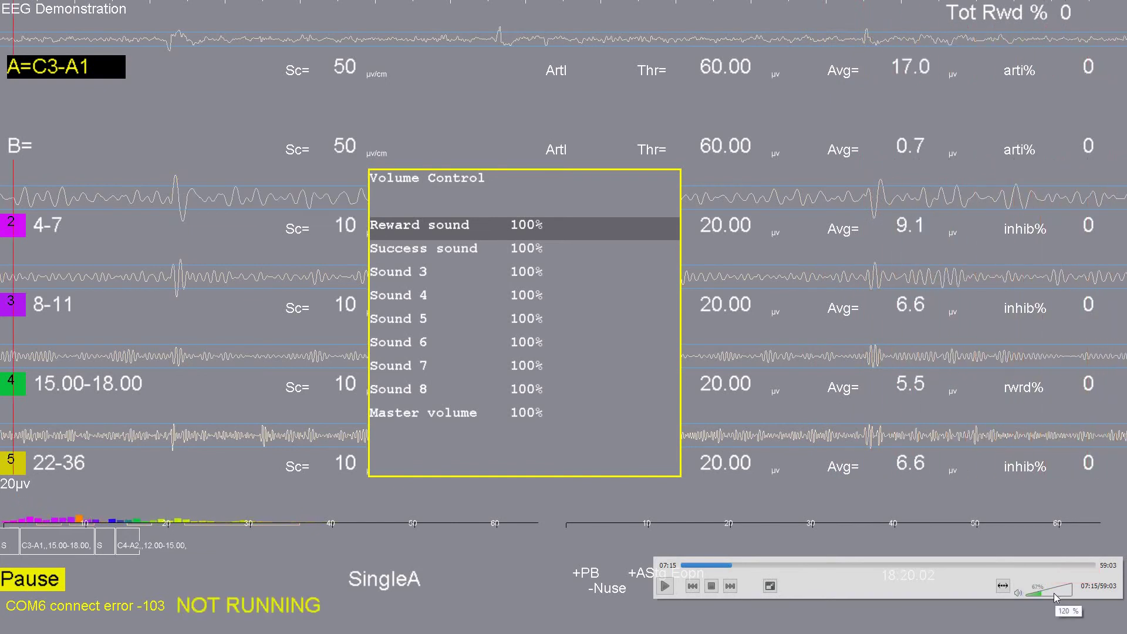
{"action": "left_click", "coordinate": [748, 384]}
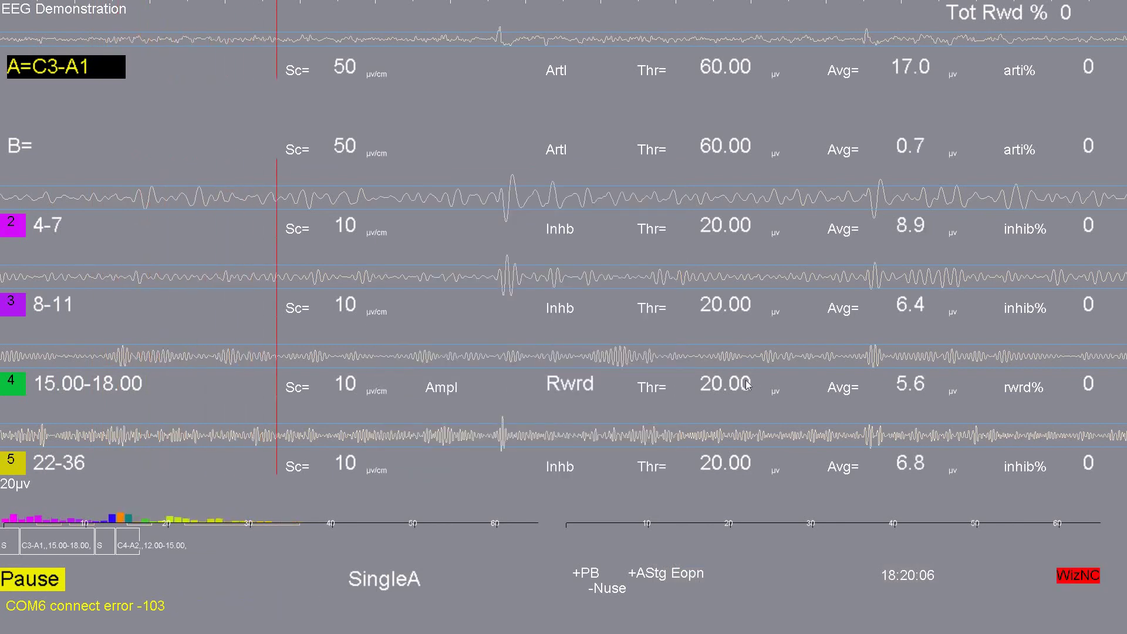